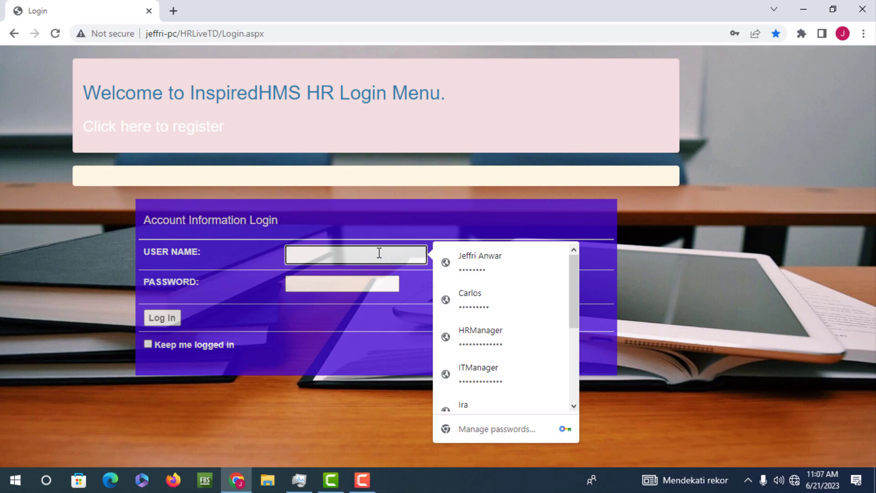
# Log in with the saved credentials, select the InspiredHMS property, and go to the main menu dashboard
pyautogui.click(468, 259)
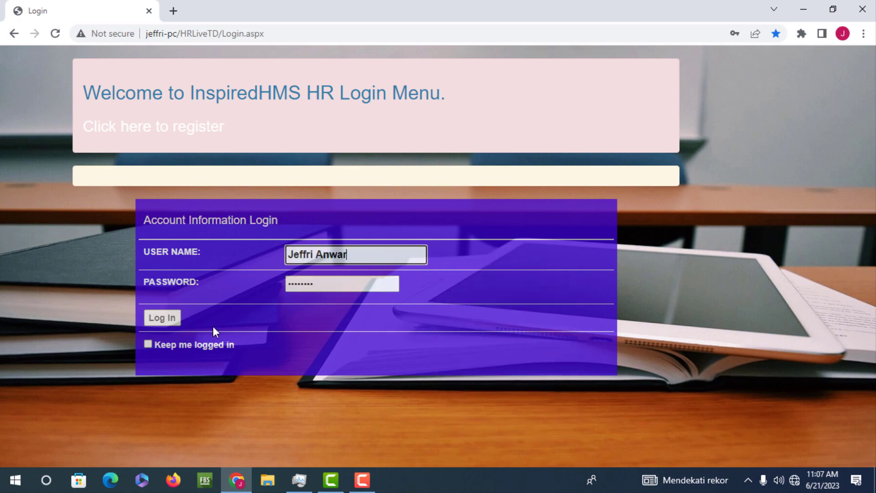
pyautogui.click(172, 326)
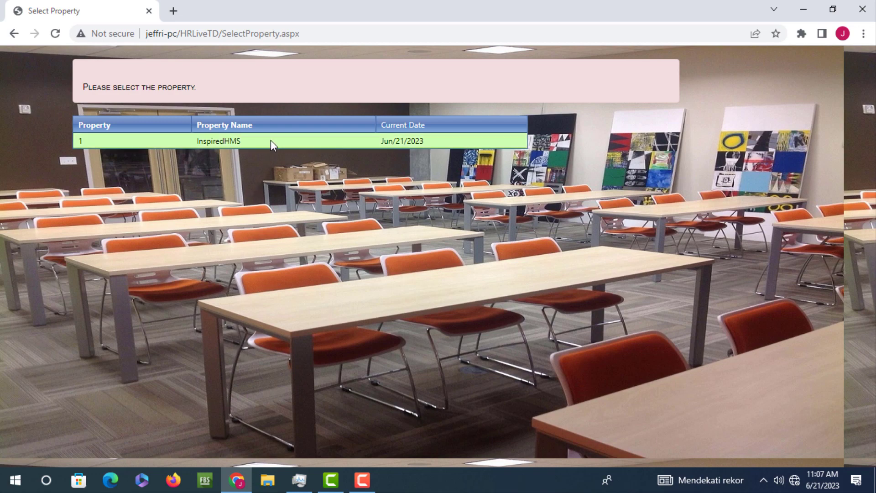
pyautogui.click(270, 140)
pyautogui.click(190, 146)
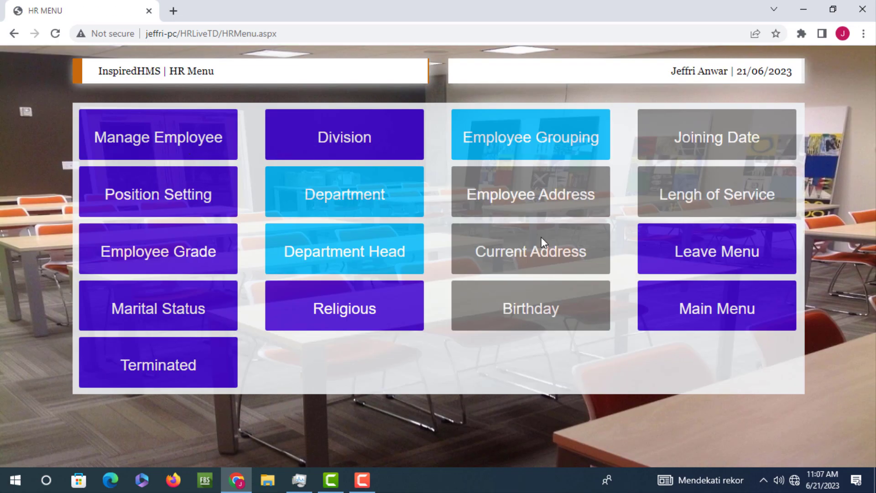
pyautogui.click(718, 309)
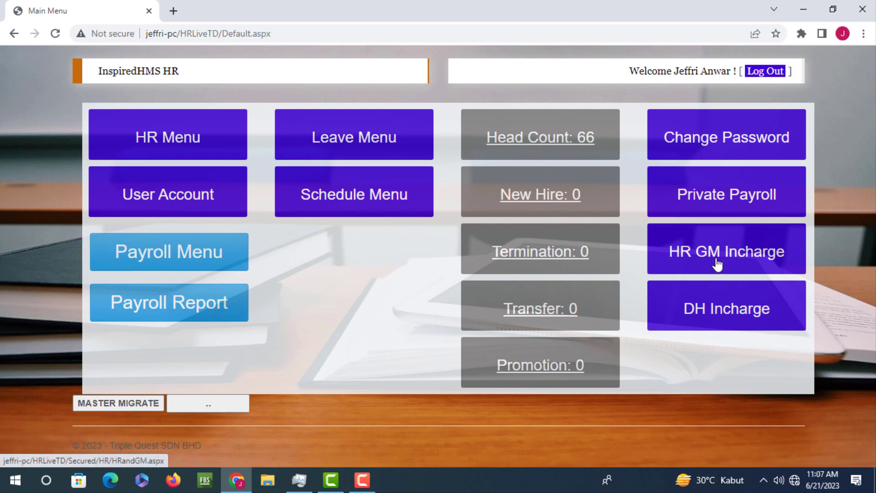
pyautogui.click(740, 259)
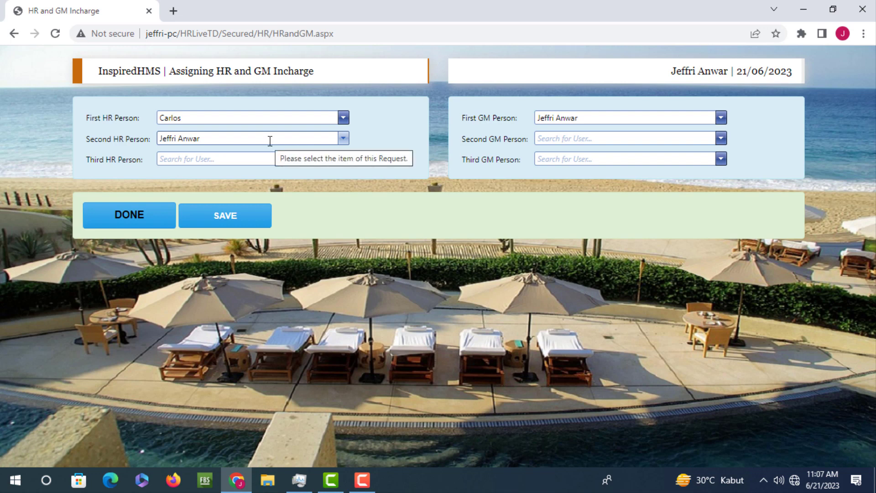
pyautogui.click(259, 118)
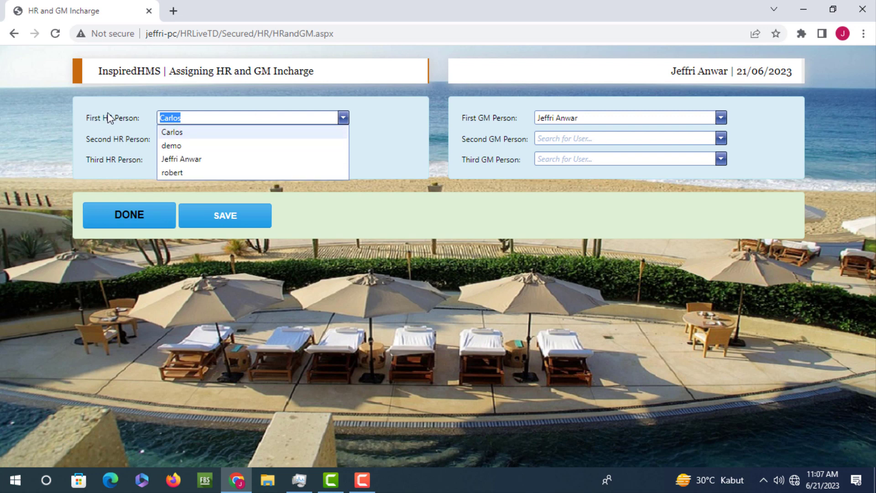
pyautogui.click(100, 165)
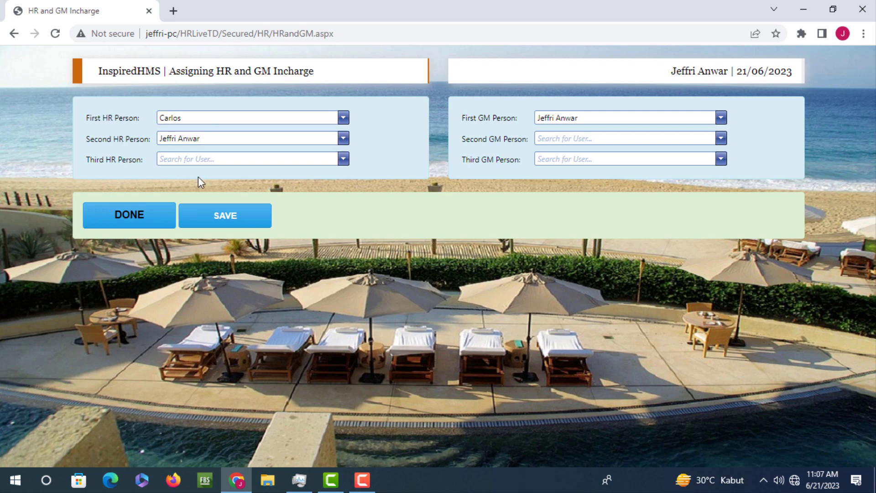
pyautogui.click(210, 159)
pyautogui.click(410, 133)
pyautogui.click(606, 115)
pyautogui.click(495, 139)
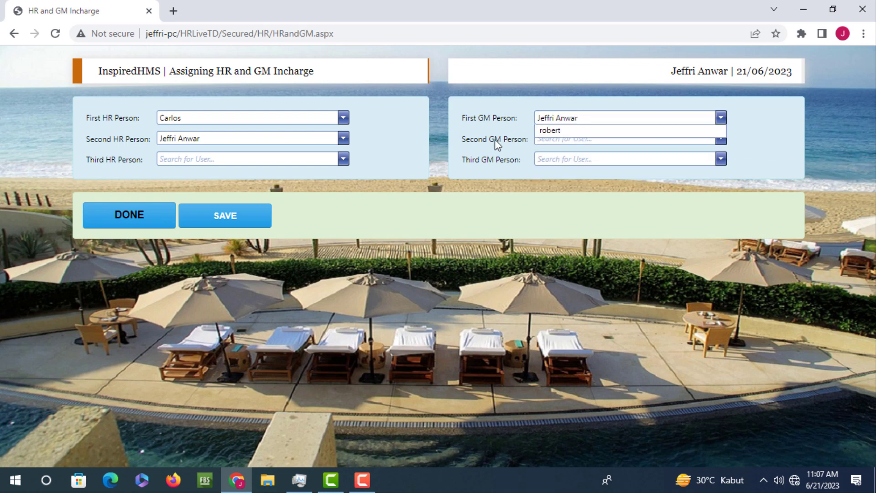
pyautogui.click(587, 137)
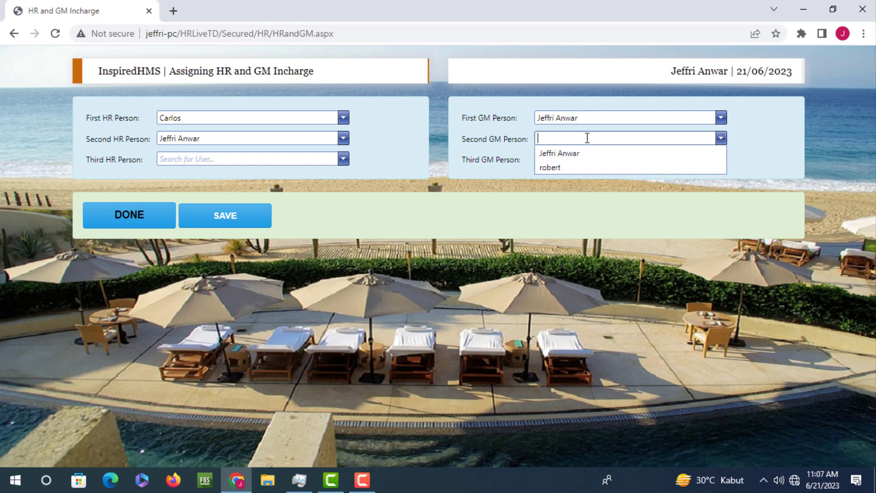
pyautogui.click(502, 162)
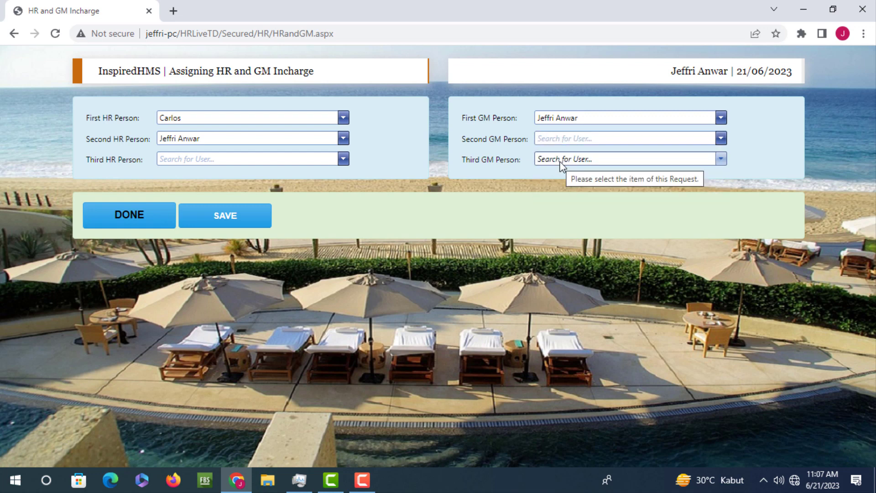
pyautogui.click(560, 161)
pyautogui.click(491, 171)
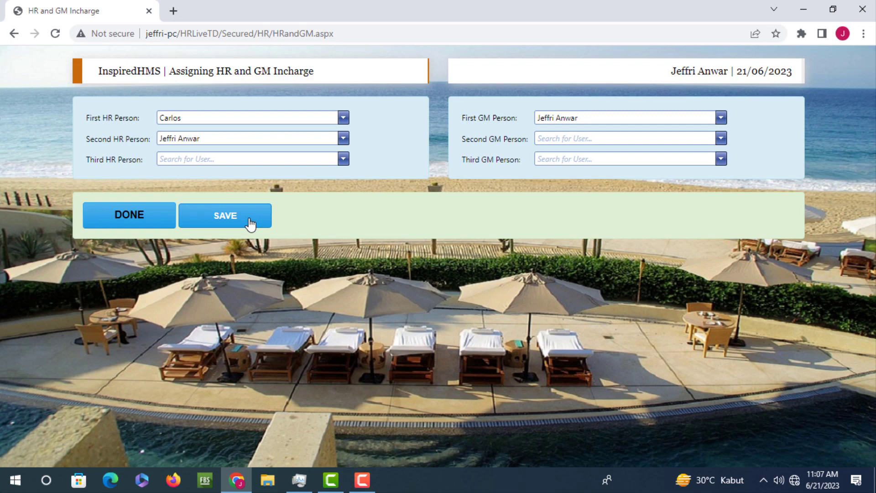
pyautogui.click(136, 215)
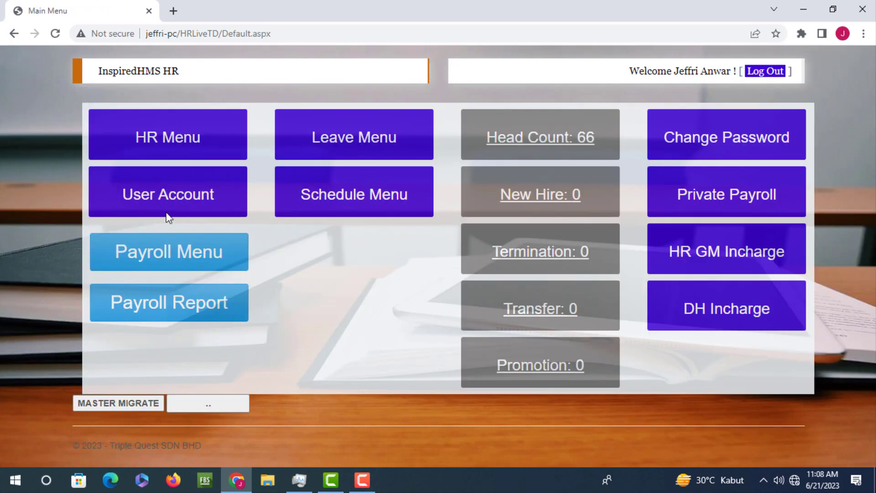
# In Department Head settings, view the departments covered by demo and the other AdminDH
pyautogui.click(182, 139)
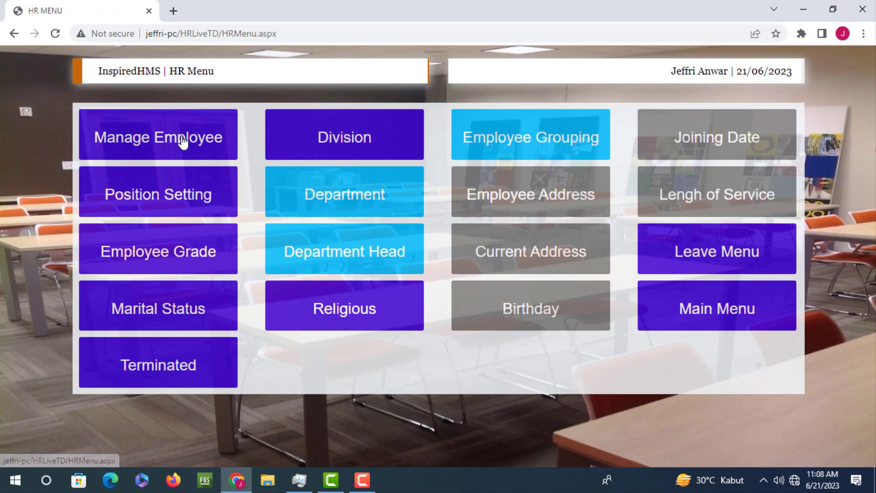
pyautogui.click(345, 252)
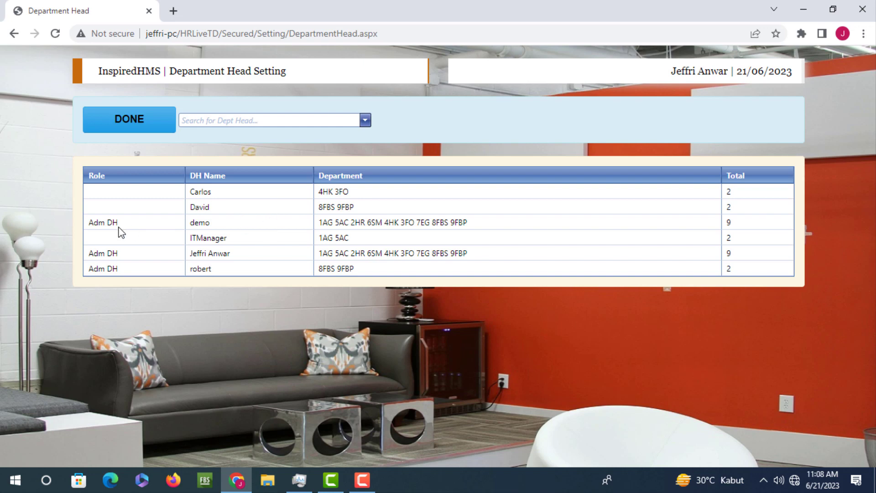
pyautogui.click(239, 227)
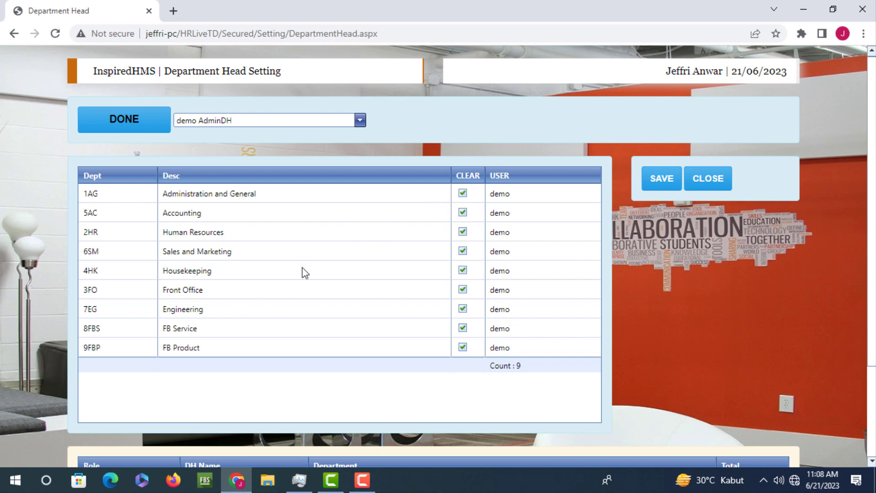
pyautogui.click(359, 121)
pyautogui.click(227, 146)
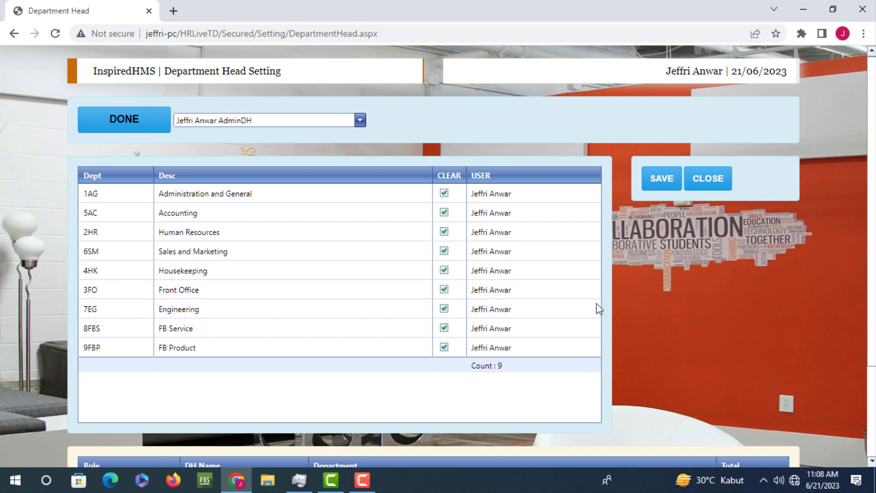
pyautogui.click(715, 183)
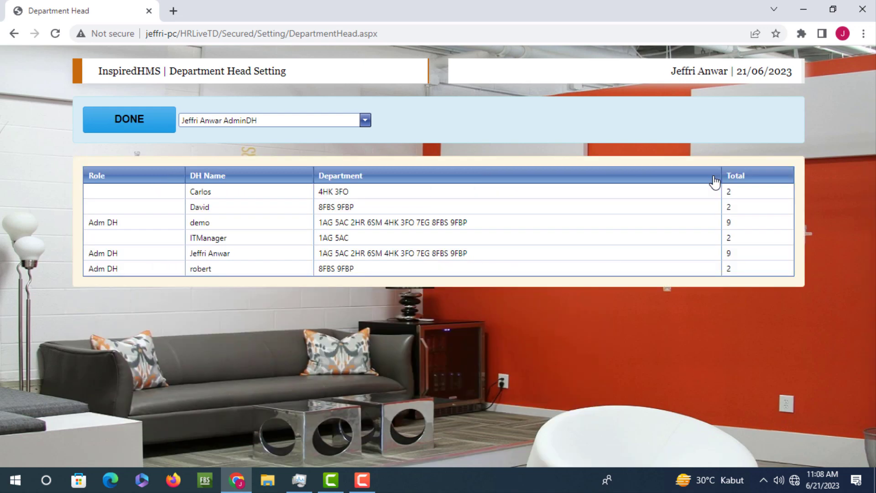
pyautogui.click(112, 134)
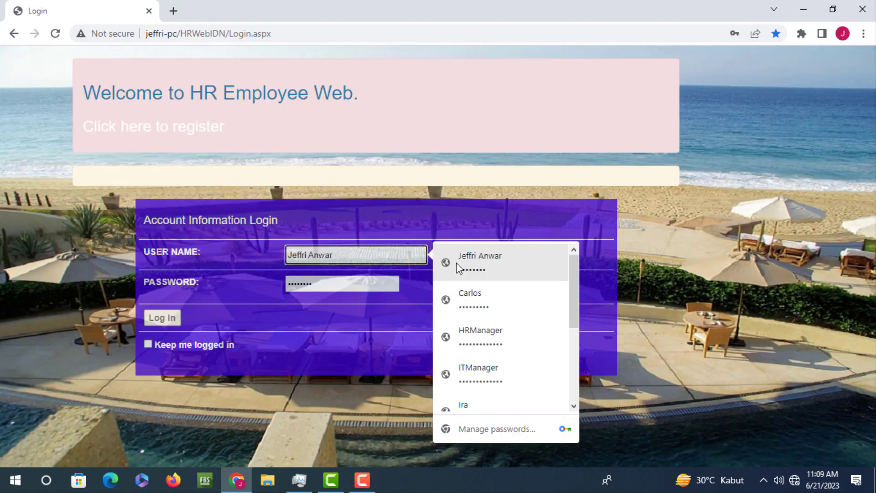
# Log in to the HR Employee Web portal with the saved credentials and open DH Menu
pyautogui.click(457, 261)
pyautogui.click(156, 322)
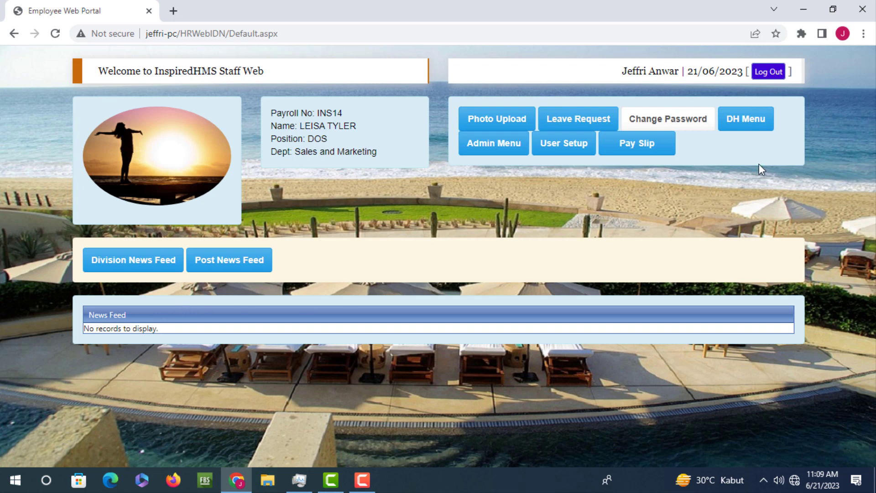
pyautogui.click(753, 129)
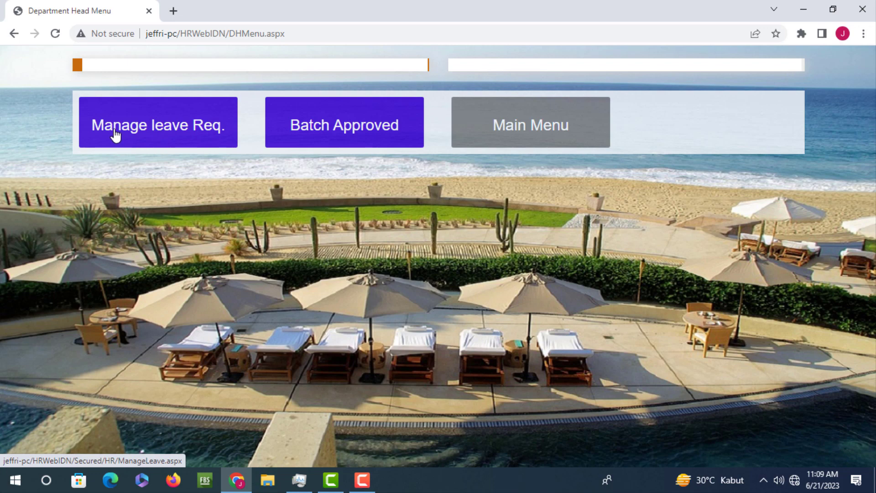
# Open Manage Leave Request, keep FILTER BY DEPT at ALL DEPT, and open the status filter
pyautogui.click(135, 134)
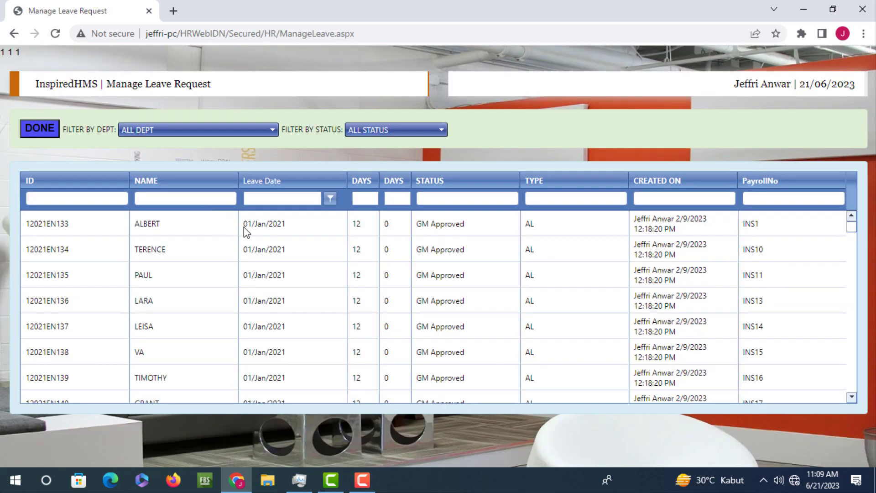
pyautogui.scroll(-4, 489, 258)
pyautogui.scroll(-6, 486, 258)
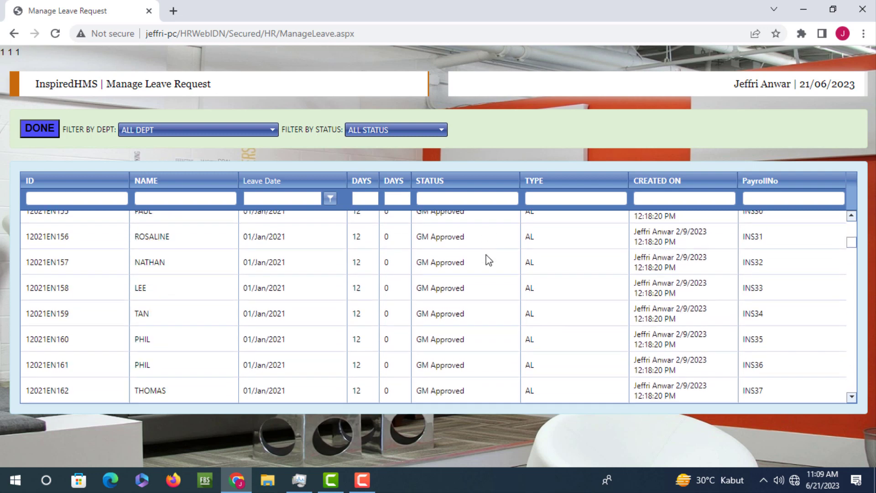
pyautogui.scroll(10, 486, 258)
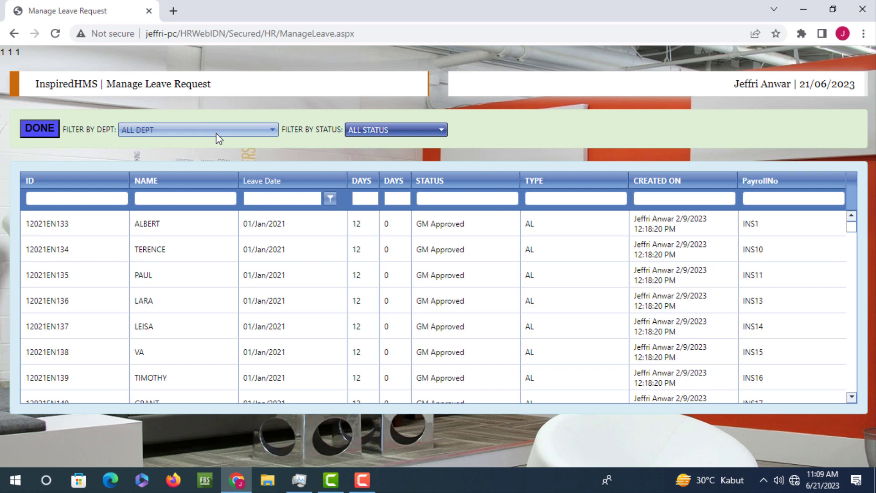
pyautogui.click(217, 134)
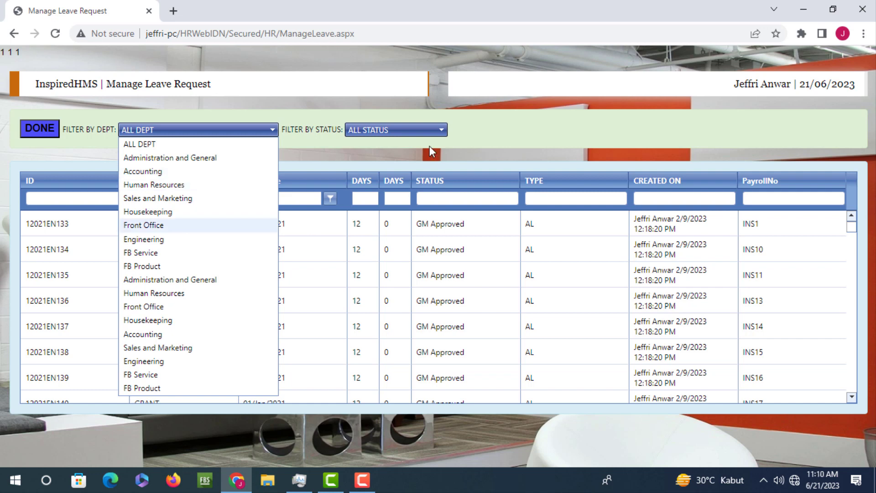
pyautogui.click(341, 169)
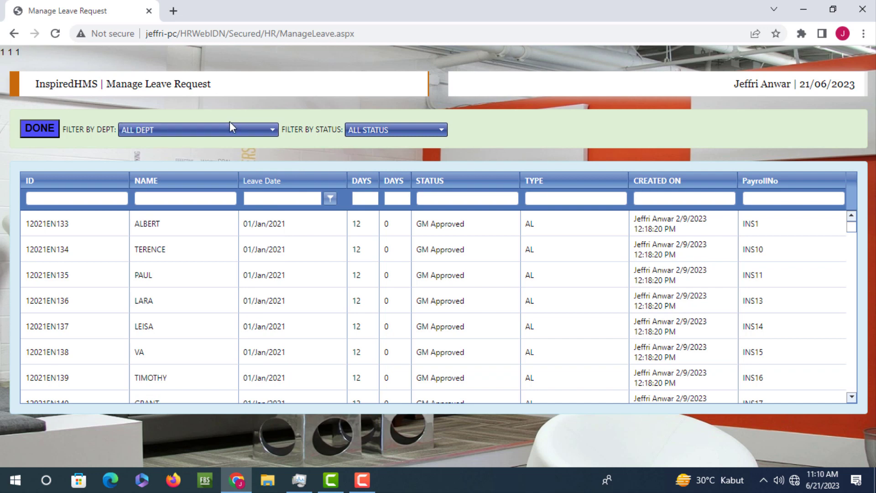
pyautogui.click(223, 131)
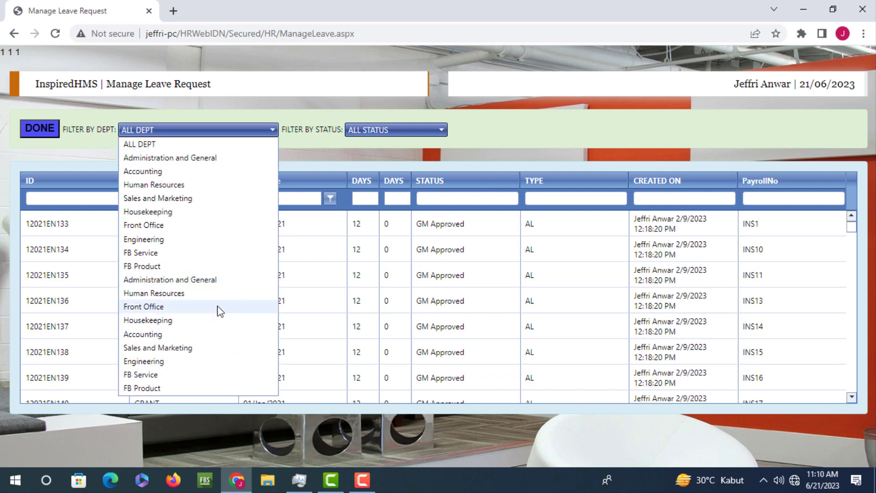
pyautogui.click(515, 150)
pyautogui.click(437, 135)
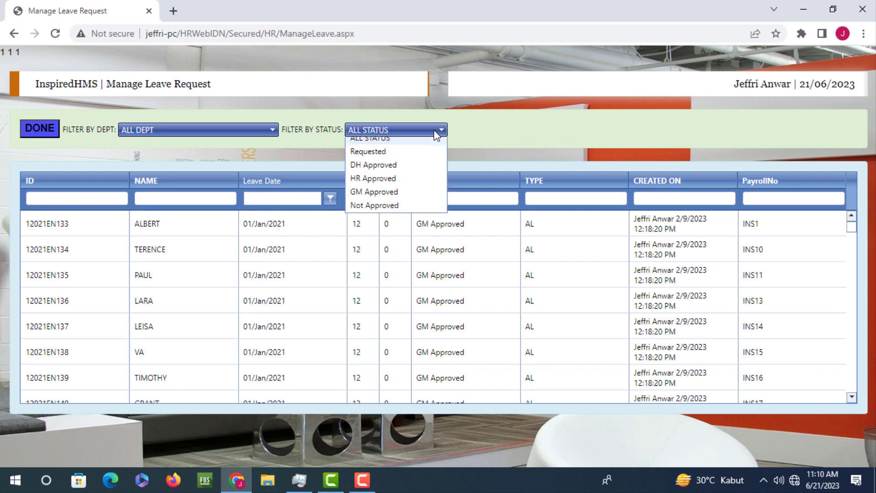
# Filter leave requests to Requested and try DH Approved on 12022LV4 without saving
pyautogui.click(393, 158)
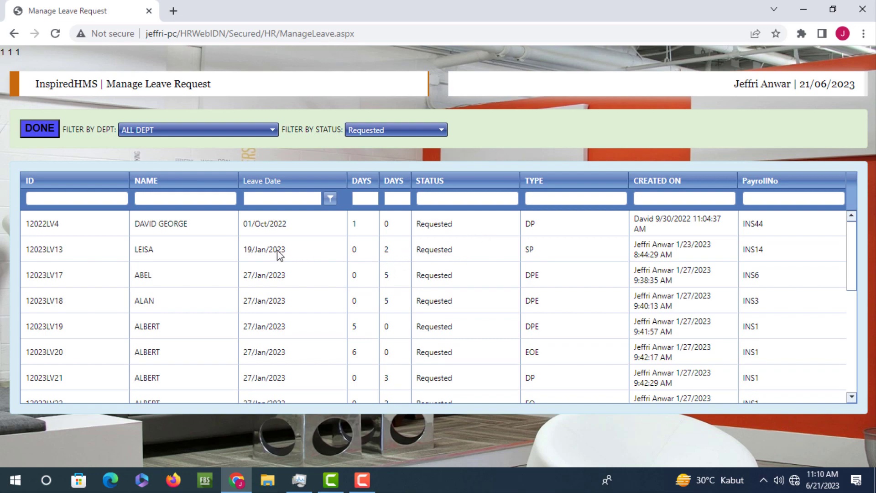
pyautogui.click(346, 227)
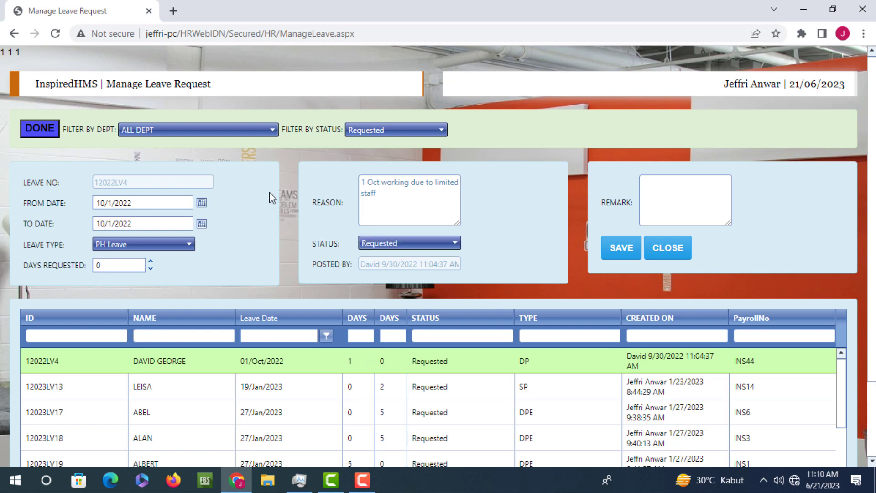
pyautogui.click(454, 243)
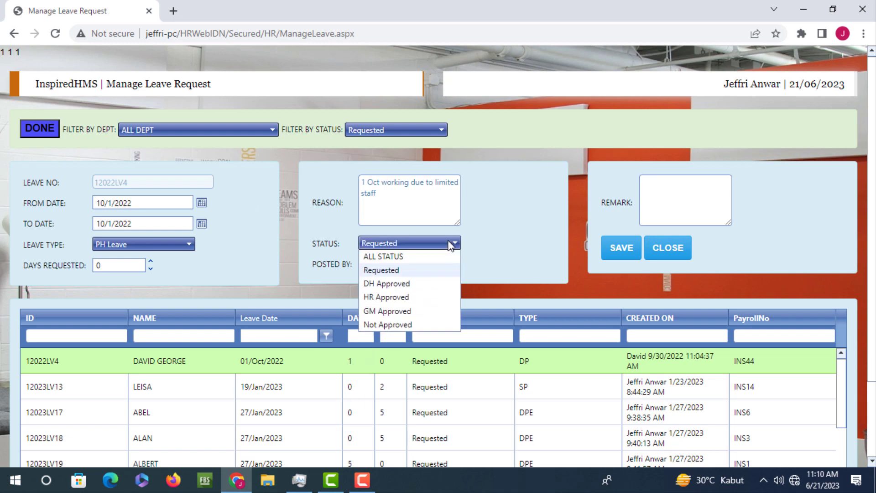
pyautogui.click(403, 286)
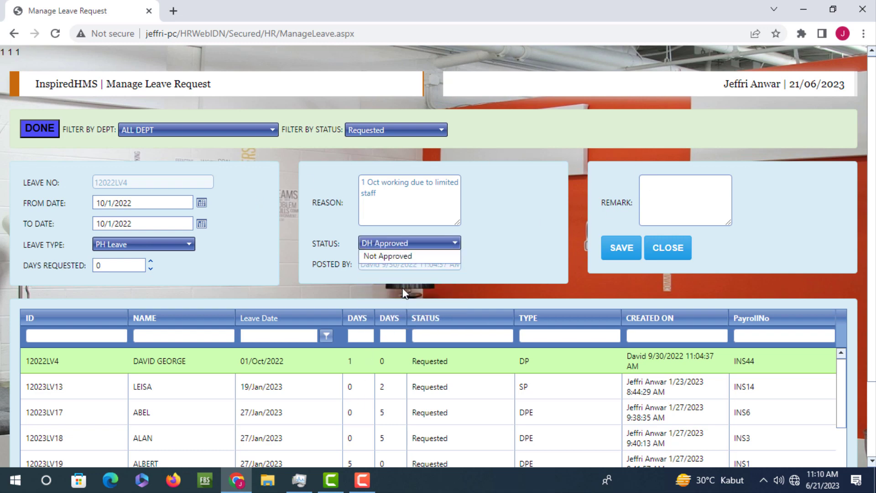
pyautogui.click(657, 250)
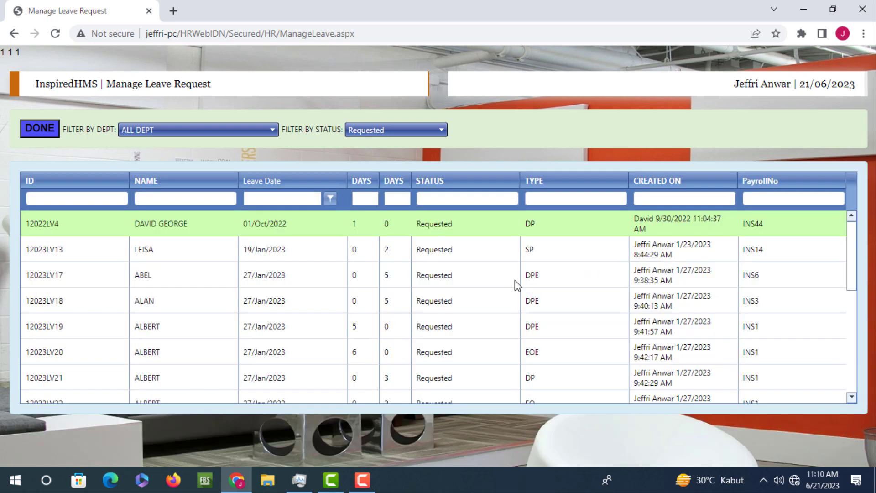
# Check the status choices of request 12023LV19 without saving, then return to DH Menu
pyautogui.click(451, 340)
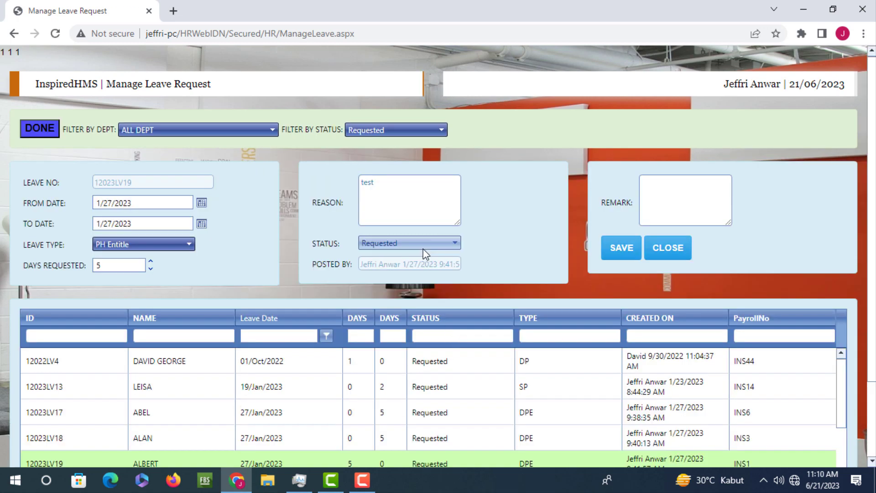
pyautogui.click(423, 245)
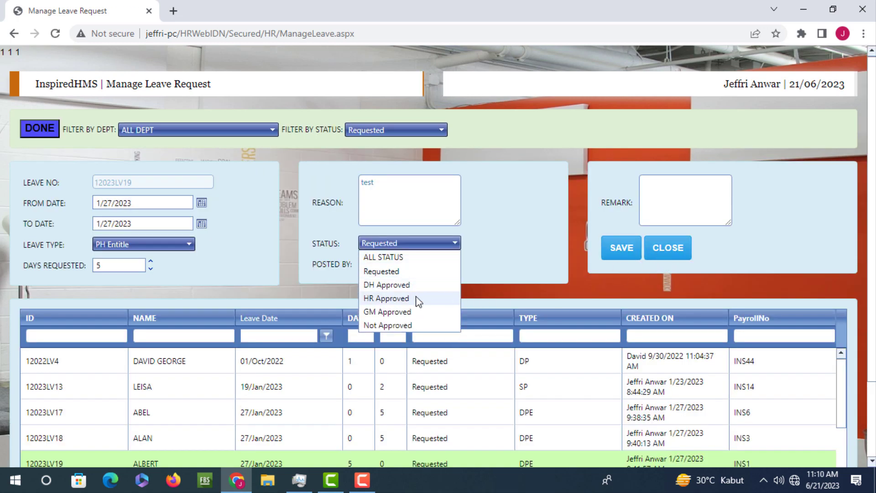
pyautogui.click(665, 252)
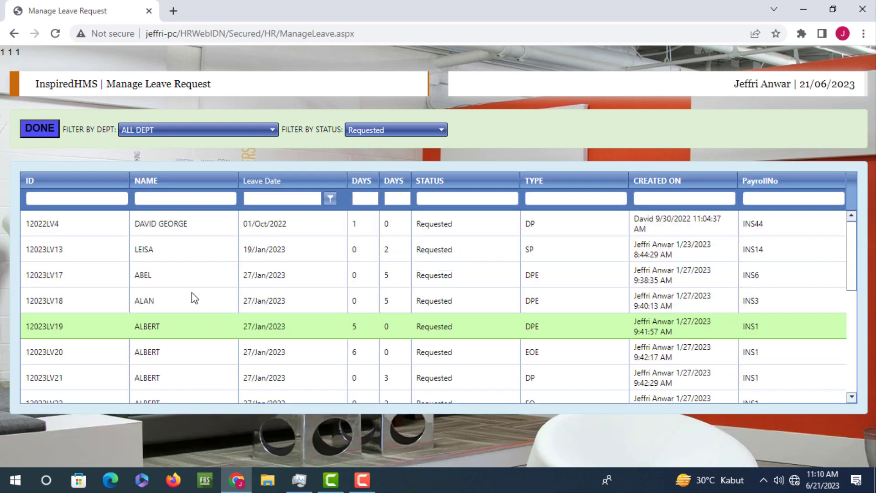
pyautogui.click(34, 135)
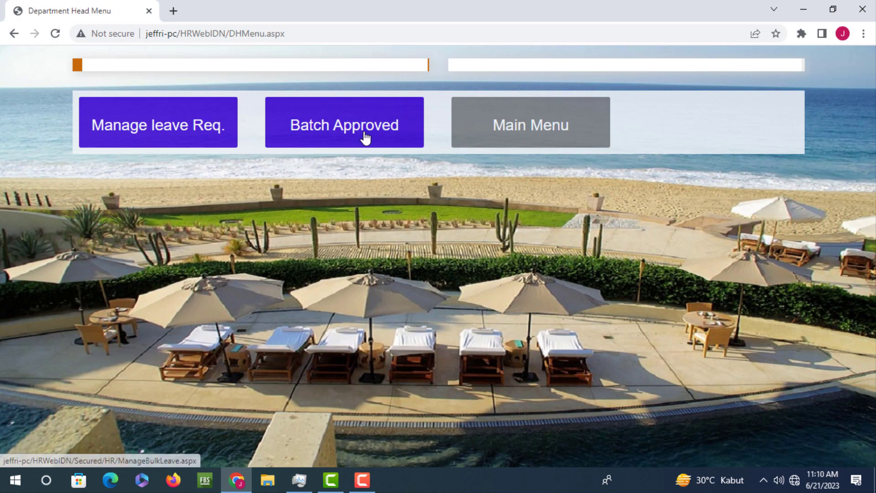
# Filter the Batch Approved list to Requested status and the Sales and Marketing department
pyautogui.click(364, 137)
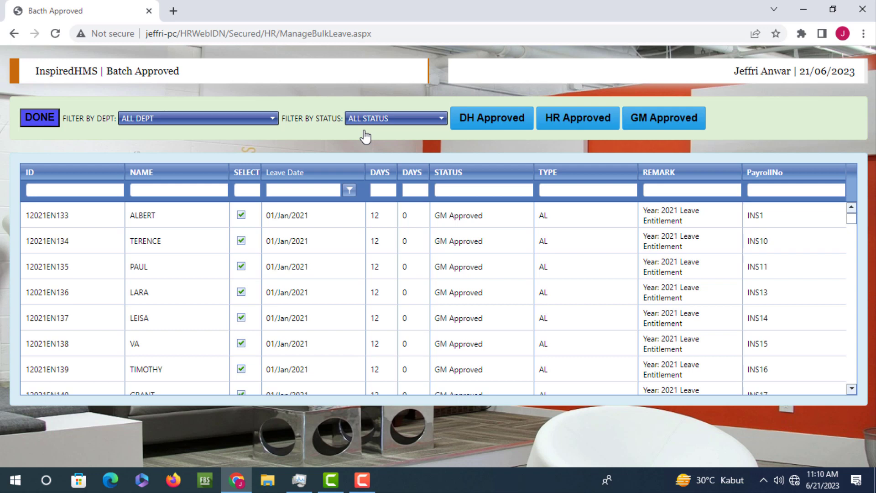
pyautogui.click(224, 120)
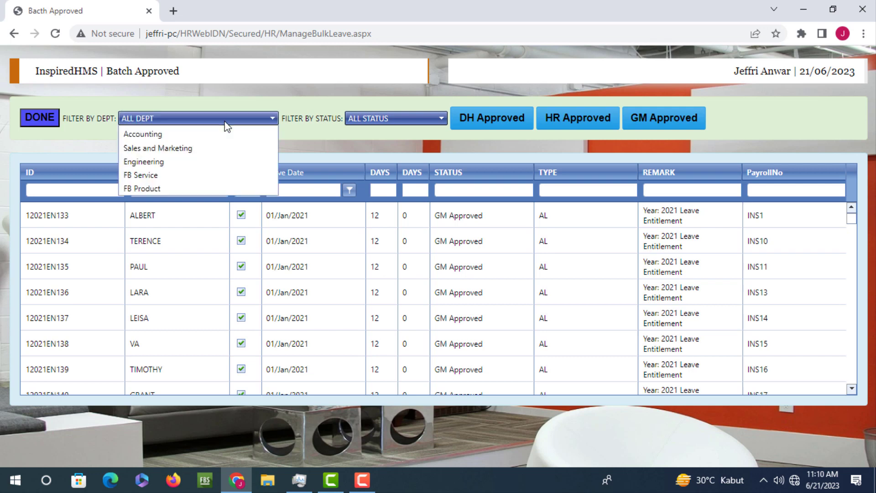
pyautogui.click(347, 153)
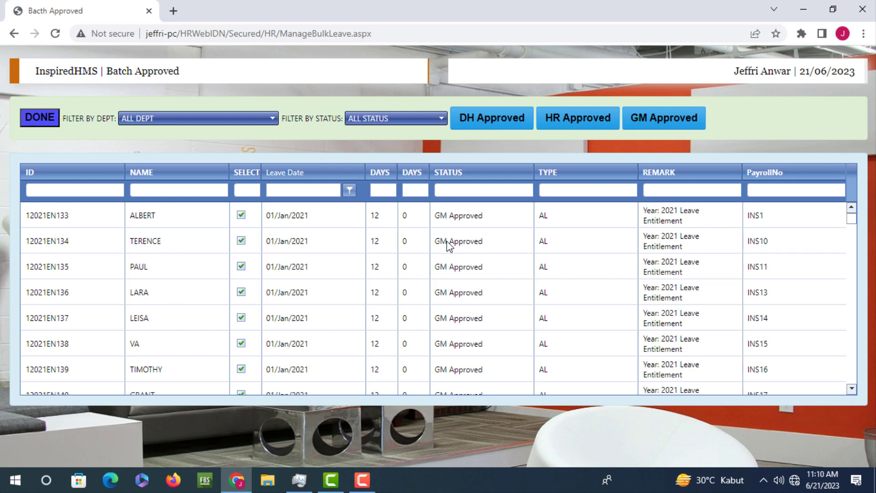
pyautogui.click(431, 122)
pyautogui.click(383, 147)
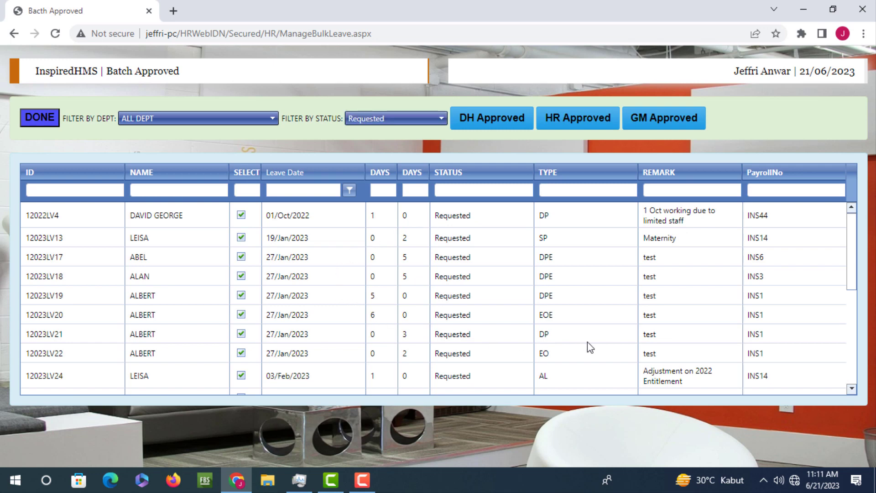
pyautogui.scroll(-10, 438, 276)
pyautogui.scroll(10, 419, 276)
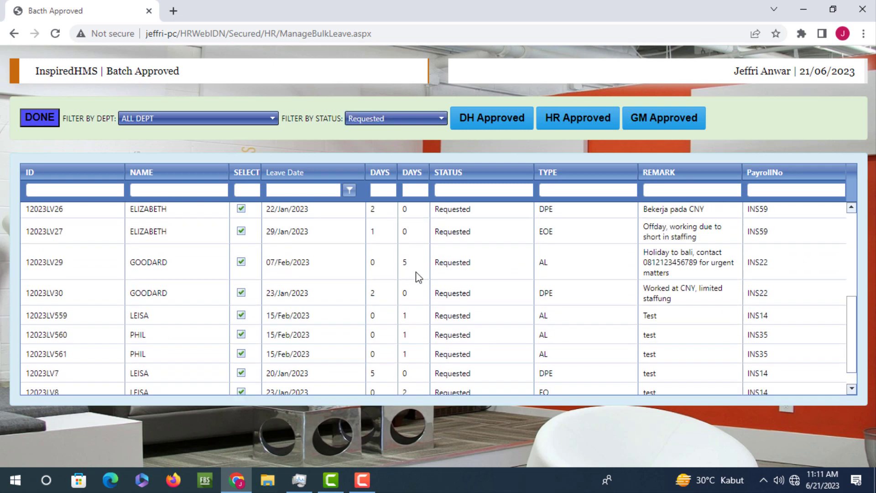
pyautogui.click(269, 124)
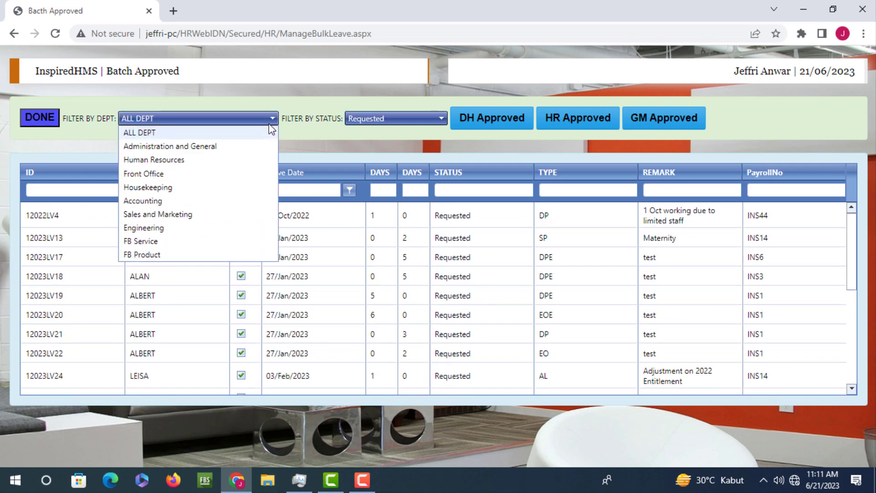
pyautogui.click(191, 214)
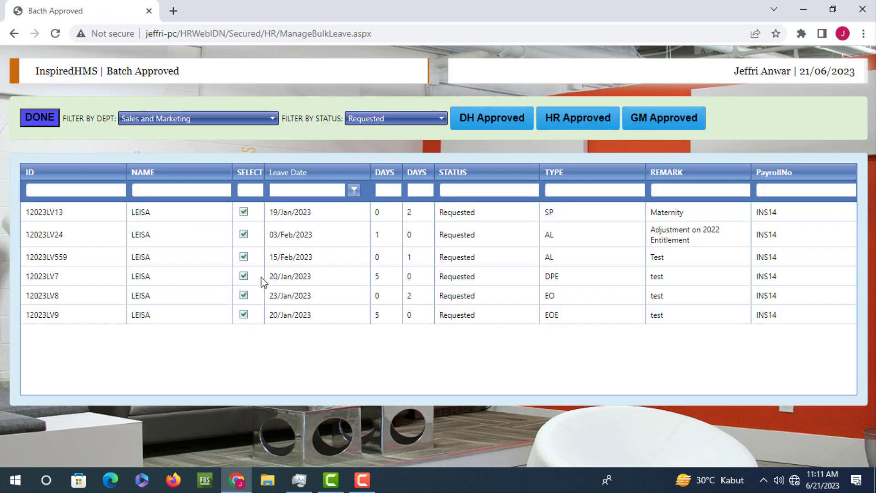
# Untick requests 12023LV559, 12023LV7, 12023LV8 and 12023LV9, keeping 12023LV13 and 12023LV24 selected
pyautogui.click(244, 213)
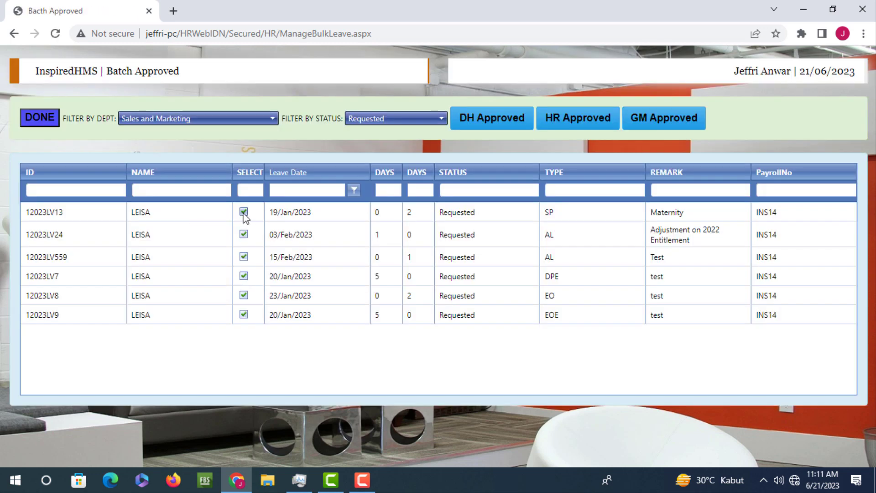
pyautogui.click(244, 235)
pyautogui.click(249, 233)
pyautogui.click(245, 212)
pyautogui.click(244, 257)
pyautogui.click(244, 276)
pyautogui.click(244, 296)
pyautogui.click(243, 315)
# Batch-approve the ticked requests as department head and dismiss the result notification
pyautogui.click(501, 120)
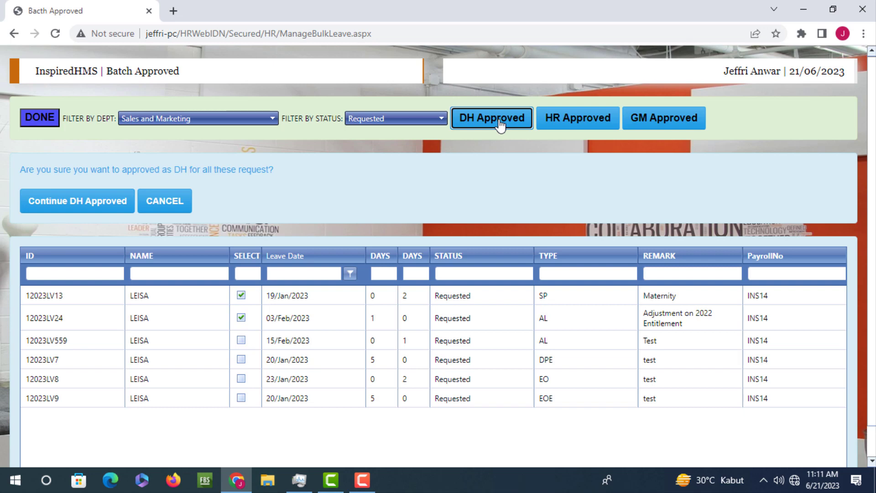
pyautogui.click(84, 205)
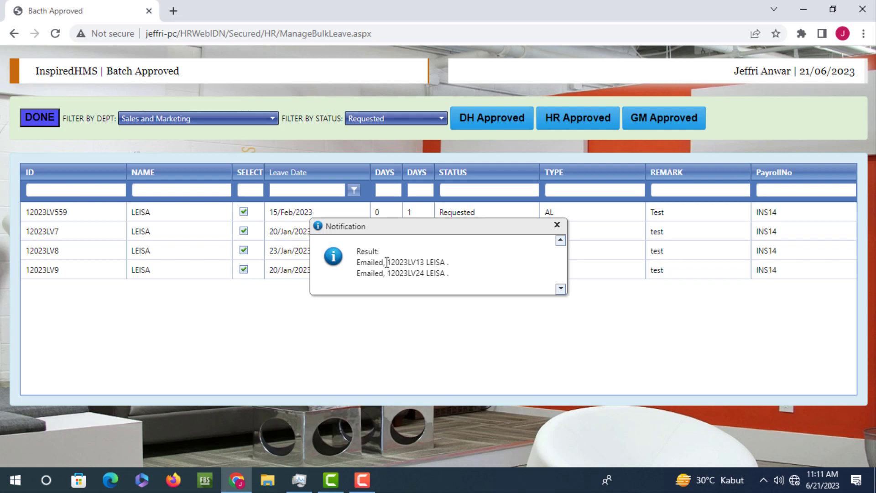
pyautogui.click(557, 225)
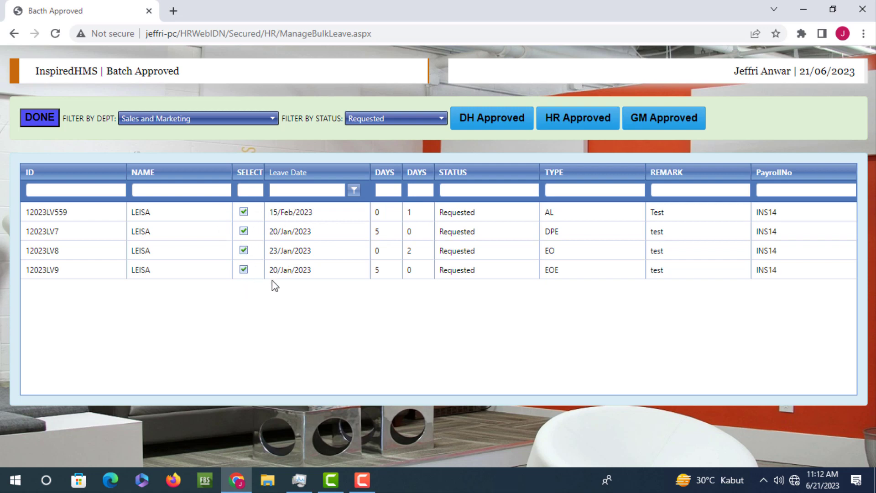
# Filter to DH Approved and untick 12023LV11, 12023LV12, 12023LV13 and 12023LV24
pyautogui.click(427, 116)
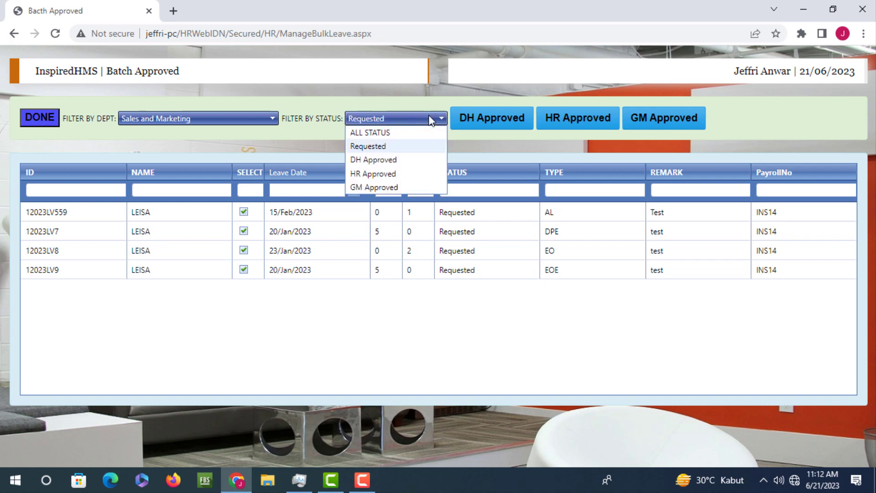
pyautogui.click(393, 161)
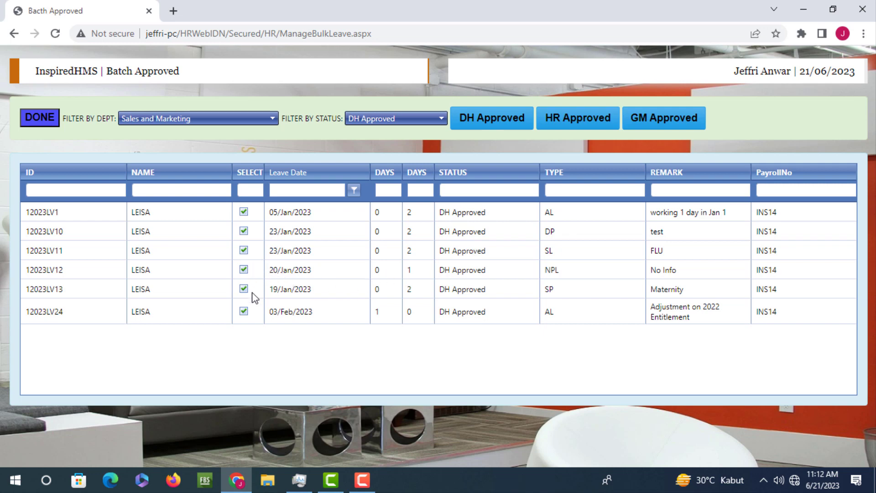
pyautogui.click(244, 250)
pyautogui.click(243, 269)
pyautogui.click(244, 288)
pyautogui.click(244, 310)
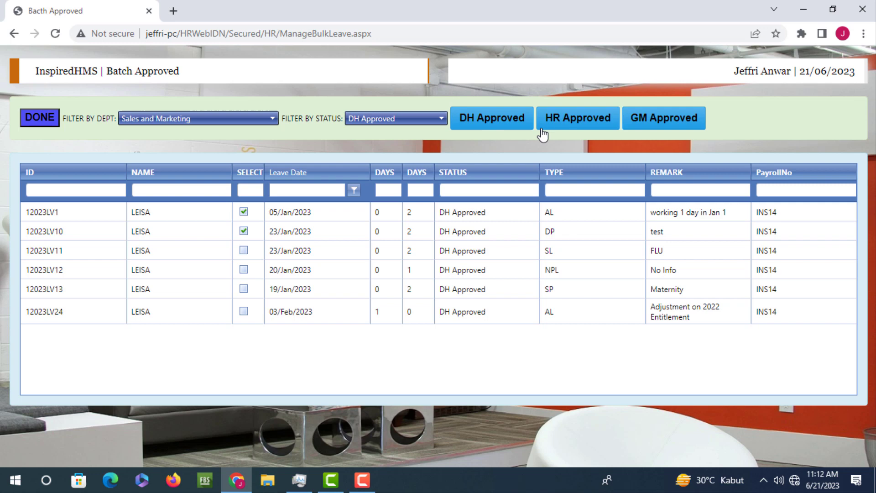
# HR-approve the remaining 12023LV1 and 12023LV10 and dismiss the emailed results notification
pyautogui.click(585, 128)
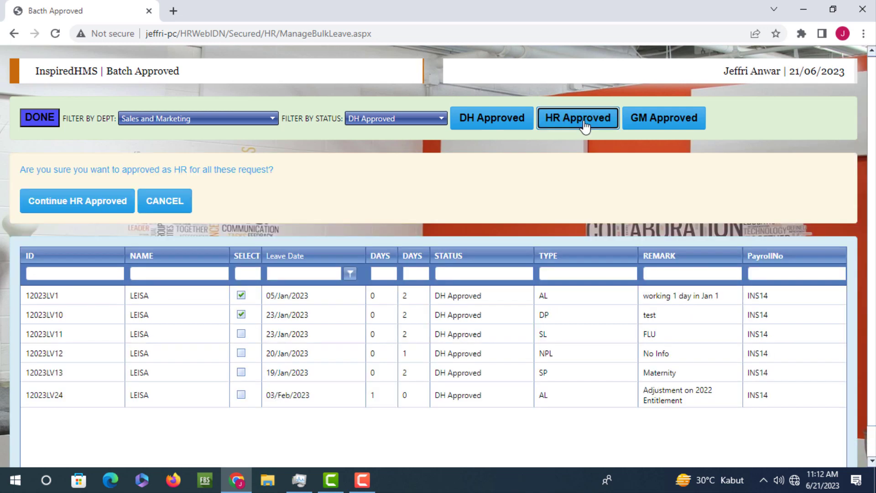
pyautogui.click(98, 205)
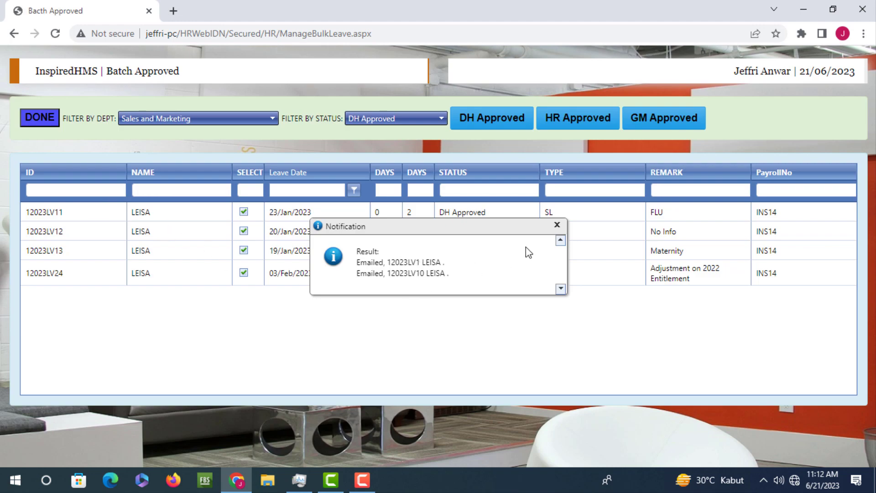
pyautogui.click(557, 226)
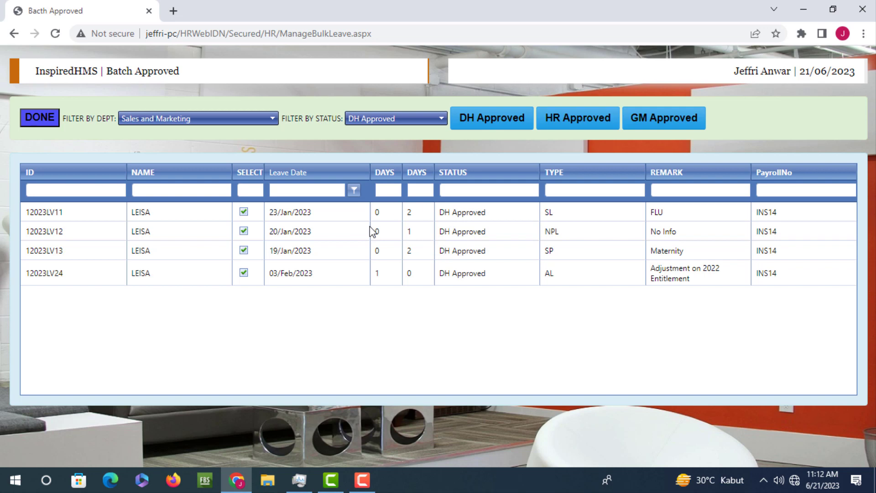
# Filter to HR Approved, GM-approve 12022LV2, 12023LV1 and 12023LV10, then return to DH Menu
pyautogui.click(430, 122)
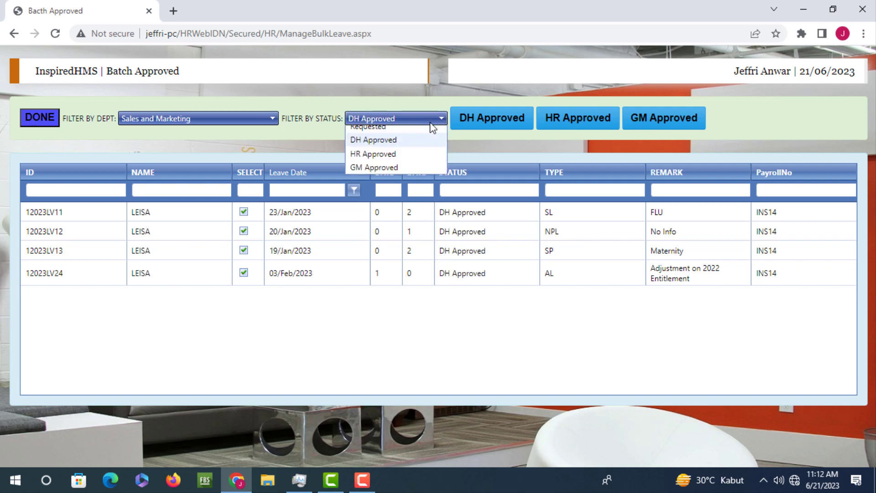
pyautogui.click(401, 175)
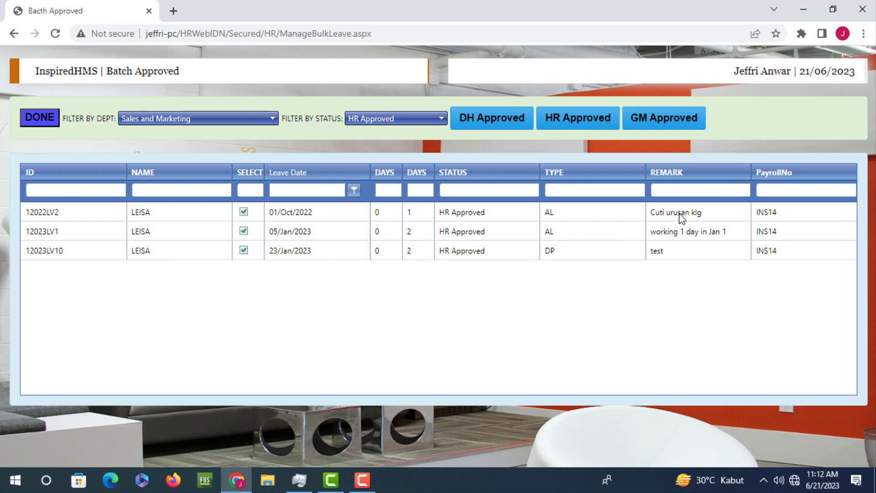
pyautogui.click(675, 123)
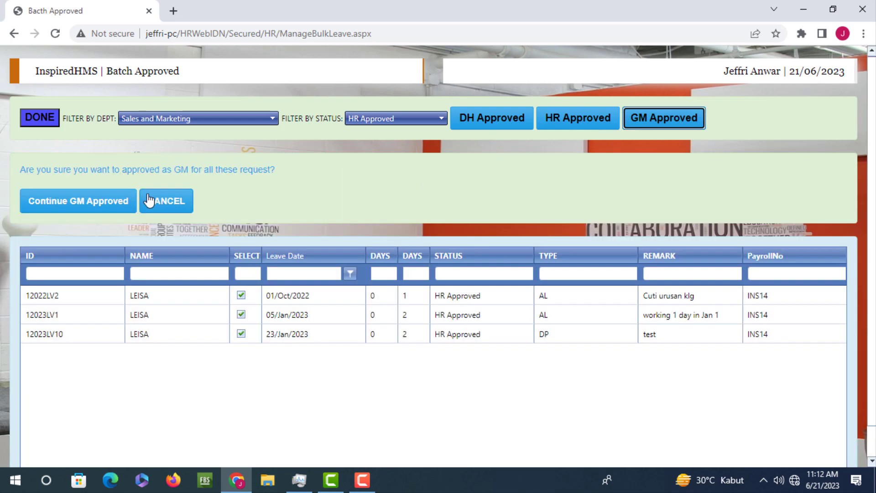
pyautogui.click(69, 204)
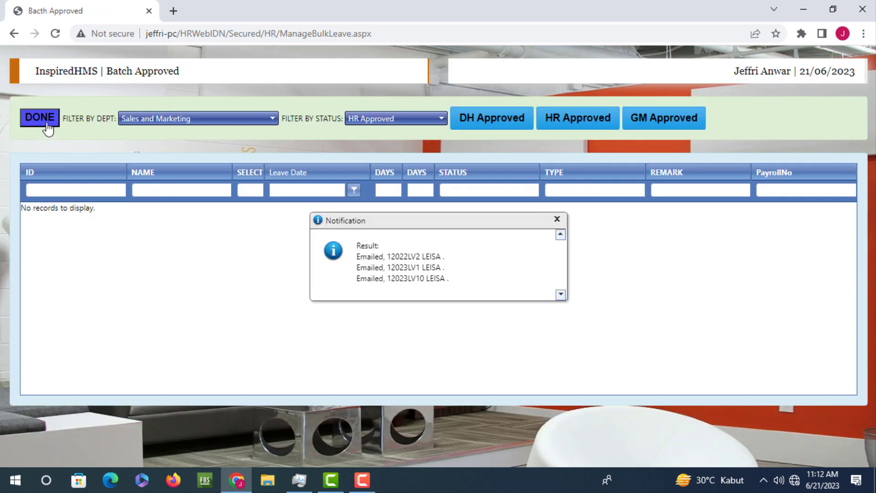
pyautogui.click(44, 118)
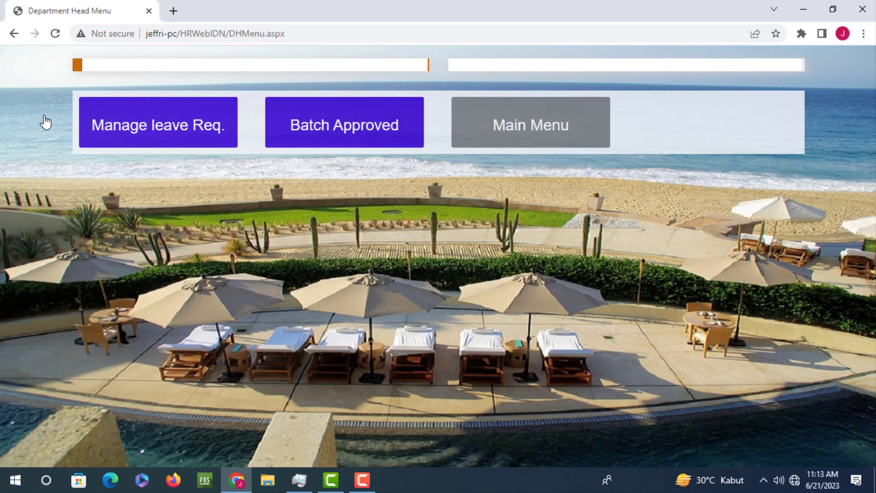
pyautogui.click(174, 135)
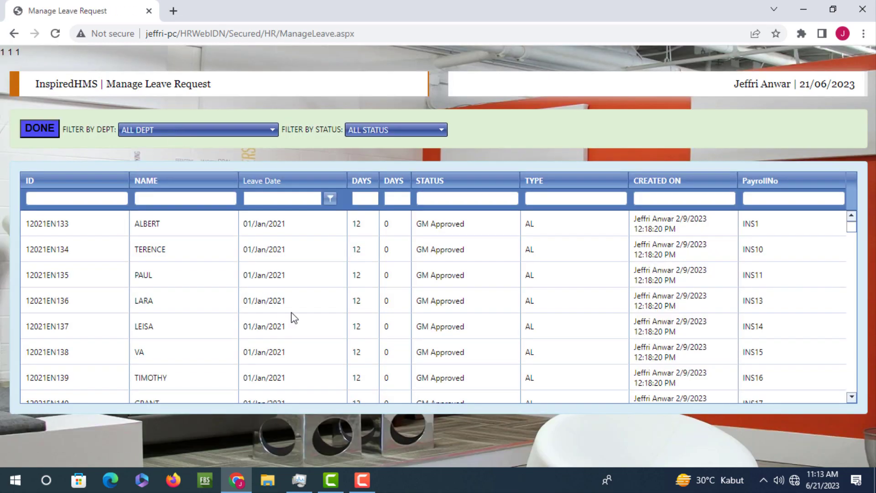
pyautogui.scroll(-5, 378, 297)
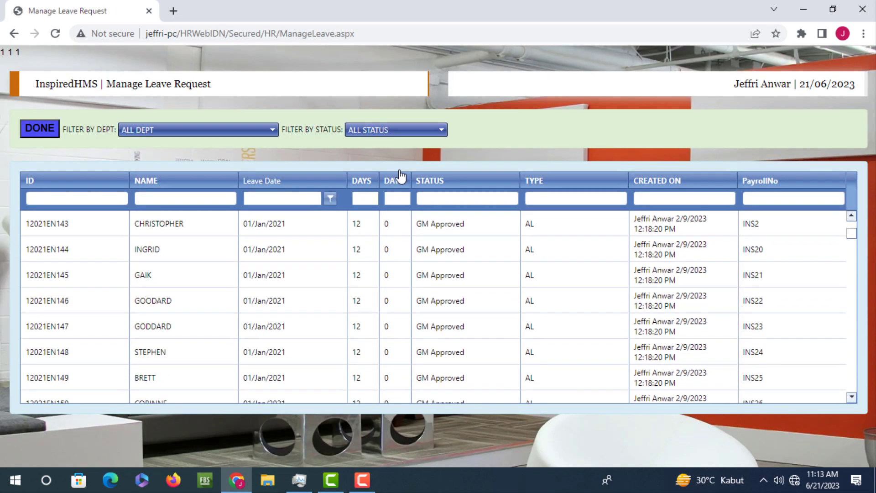
pyautogui.click(425, 125)
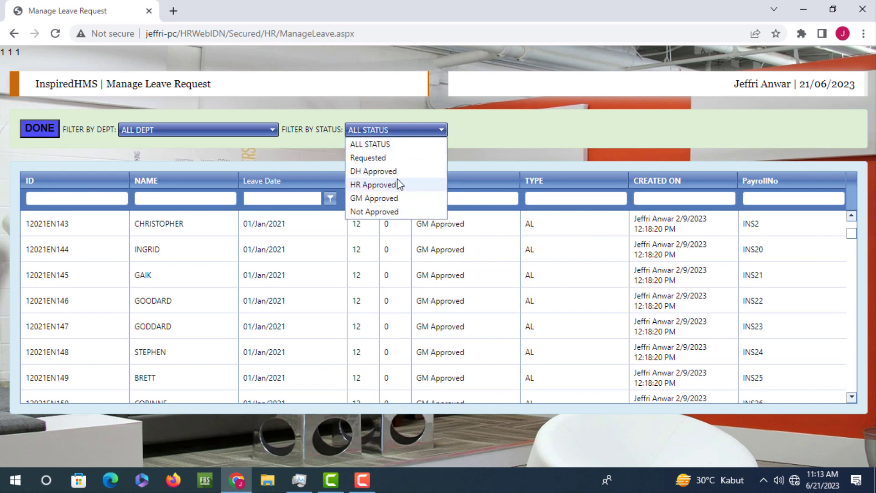
pyautogui.click(393, 158)
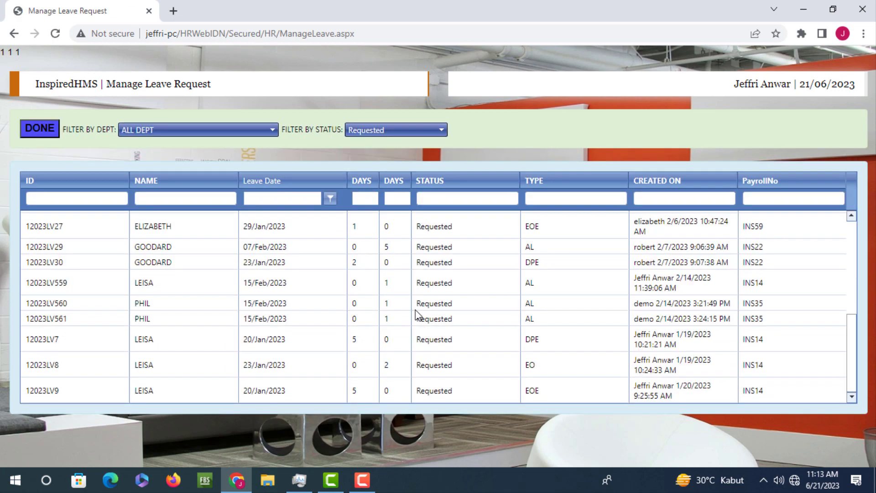
pyautogui.click(425, 127)
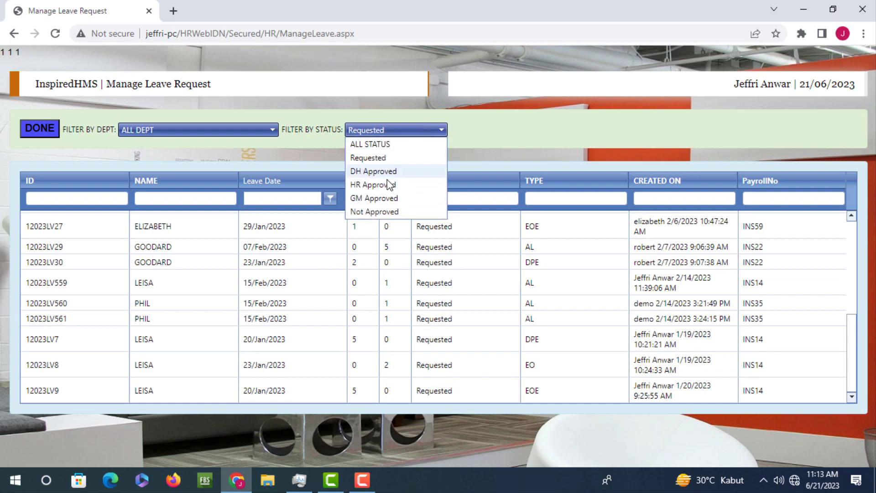
pyautogui.click(387, 173)
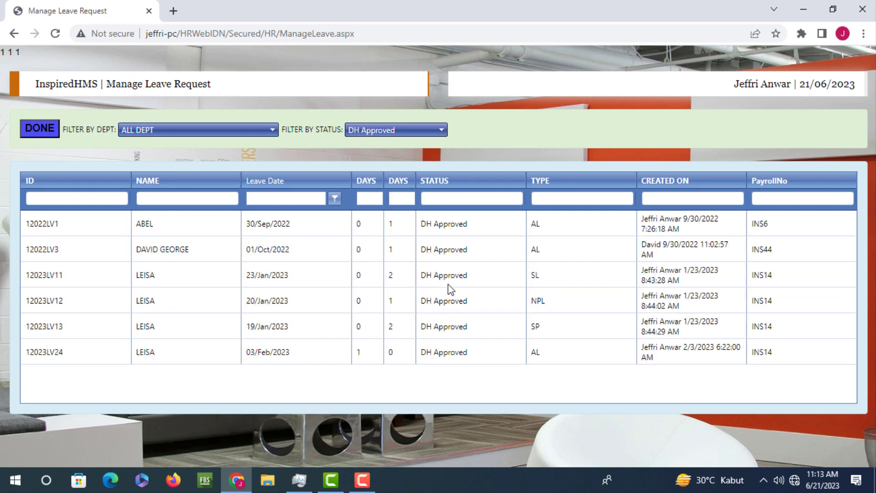
pyautogui.click(448, 284)
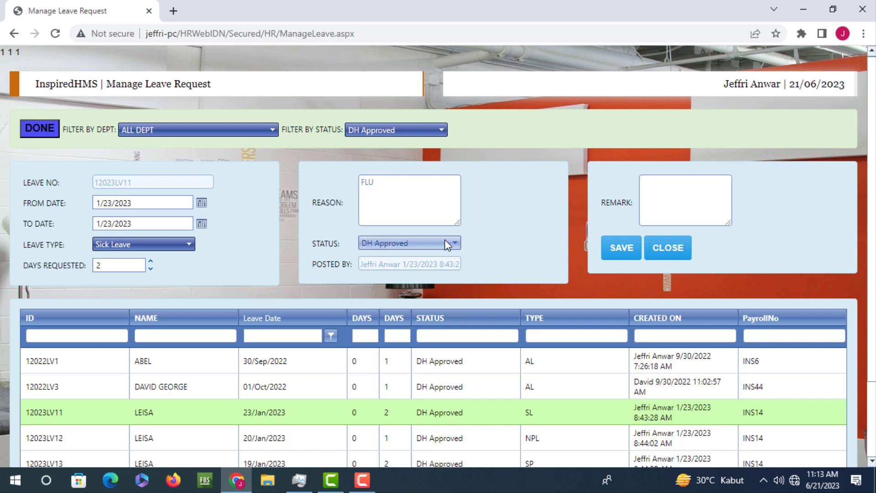
pyautogui.click(445, 242)
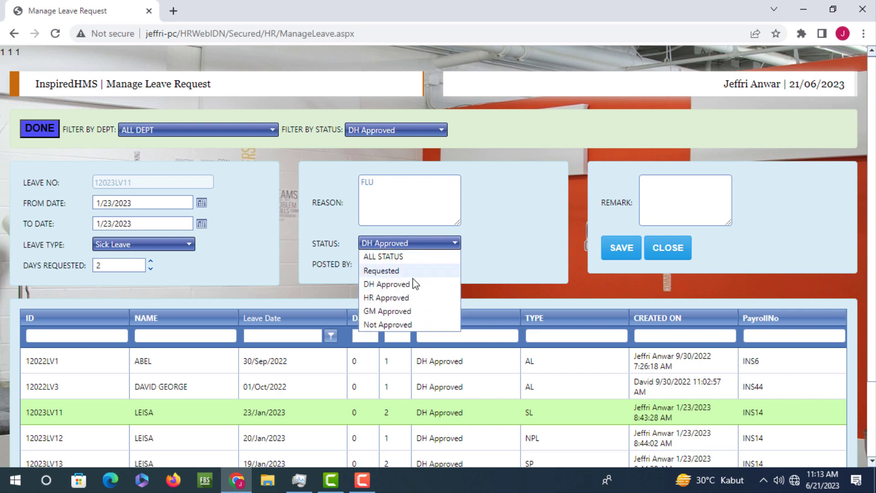
pyautogui.click(419, 312)
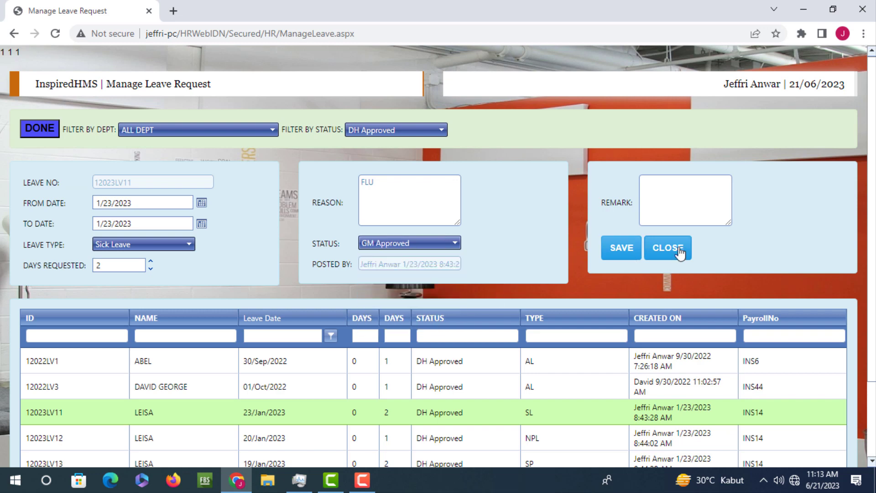
pyautogui.click(678, 251)
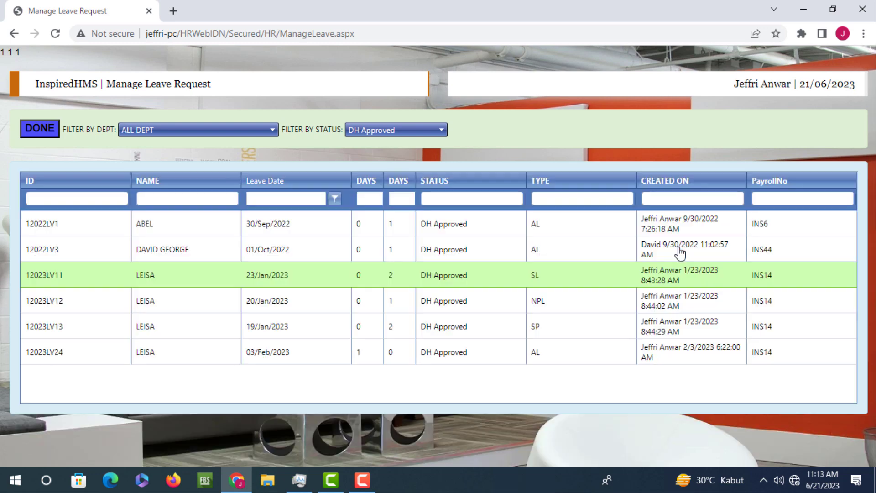
pyautogui.click(40, 133)
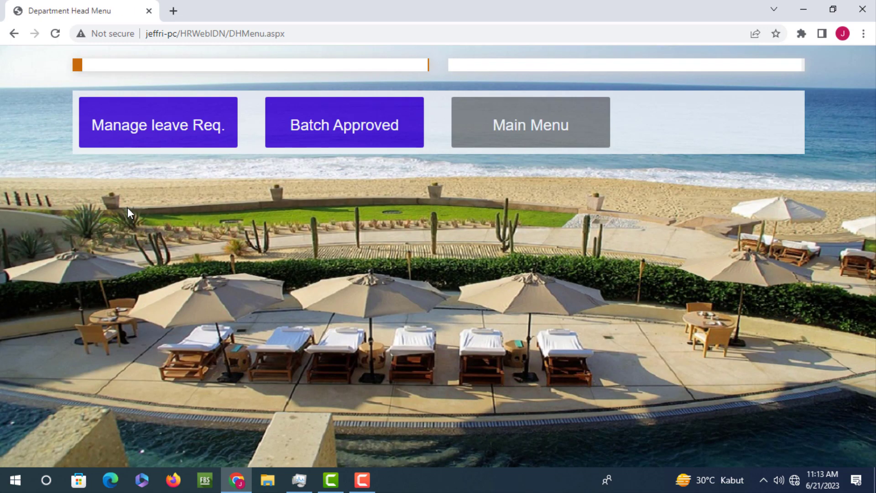